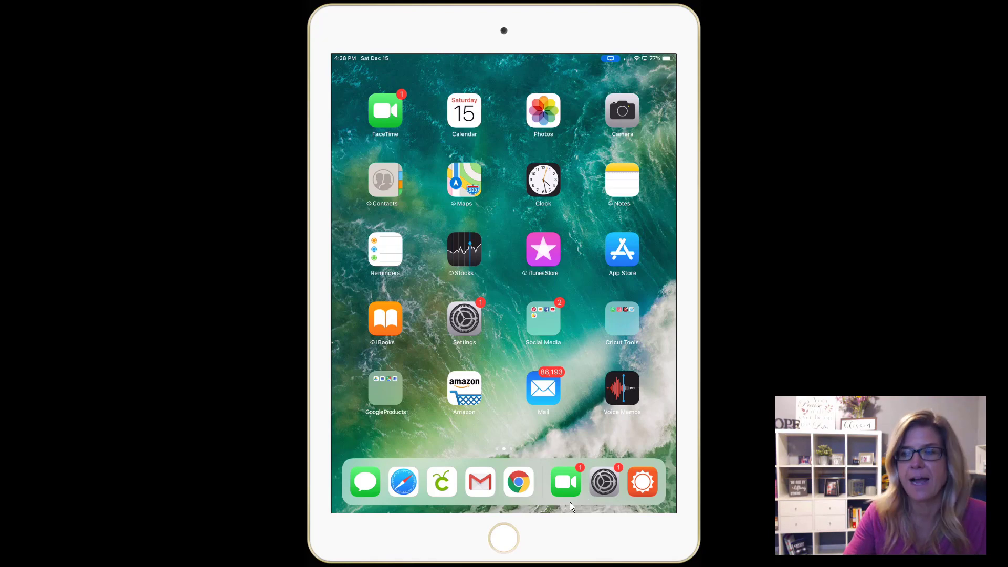
- Launch Cricut Design Space and start a new blank Untitled project
left_click(443, 483)
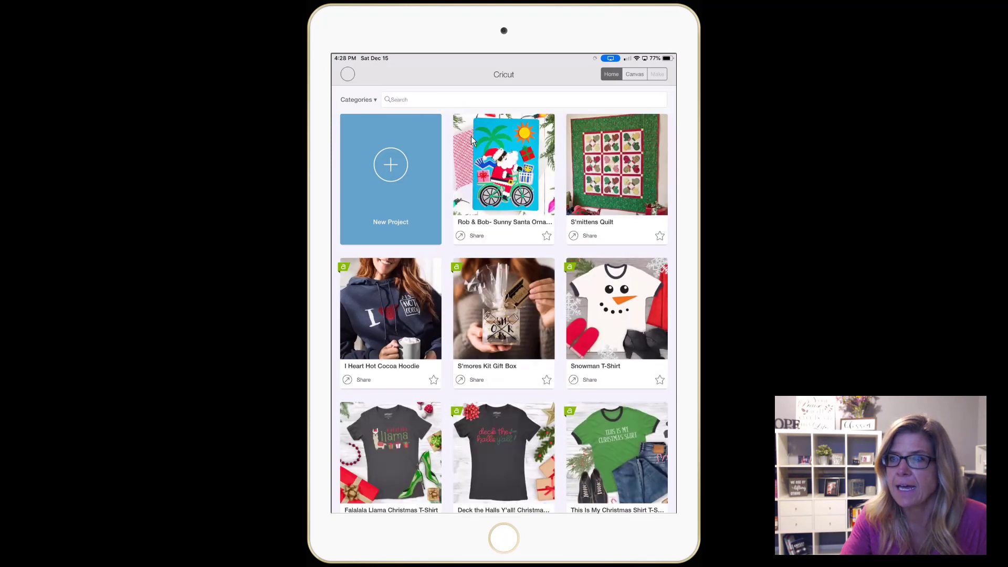
left_click(387, 168)
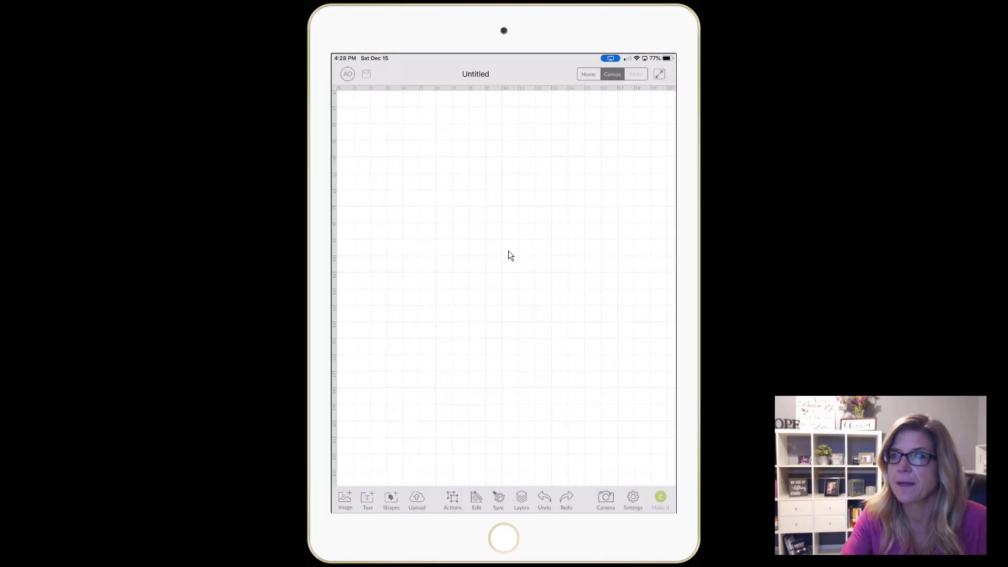
- Add a text box set to the Autumn in November system font
left_click(374, 503)
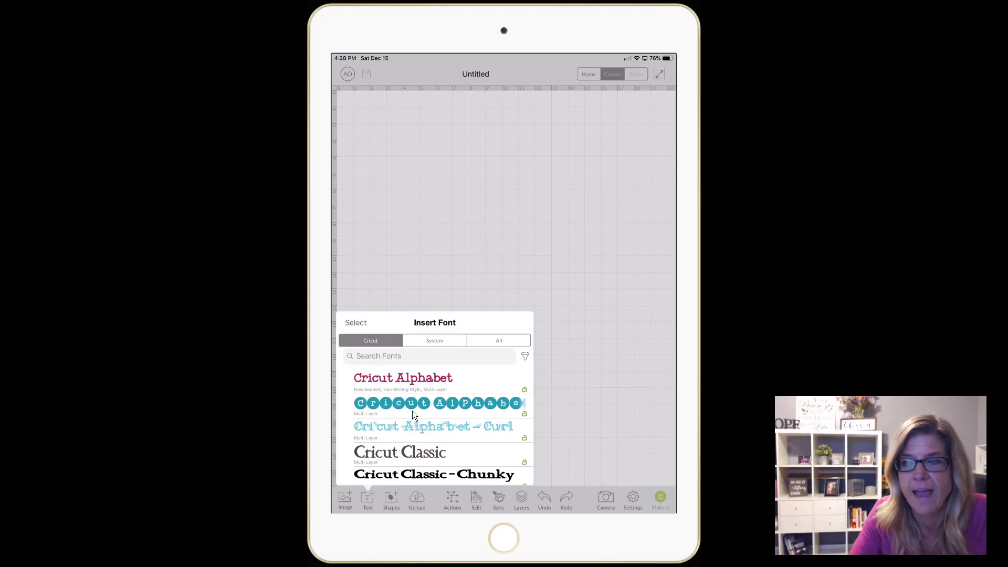
left_click(432, 341)
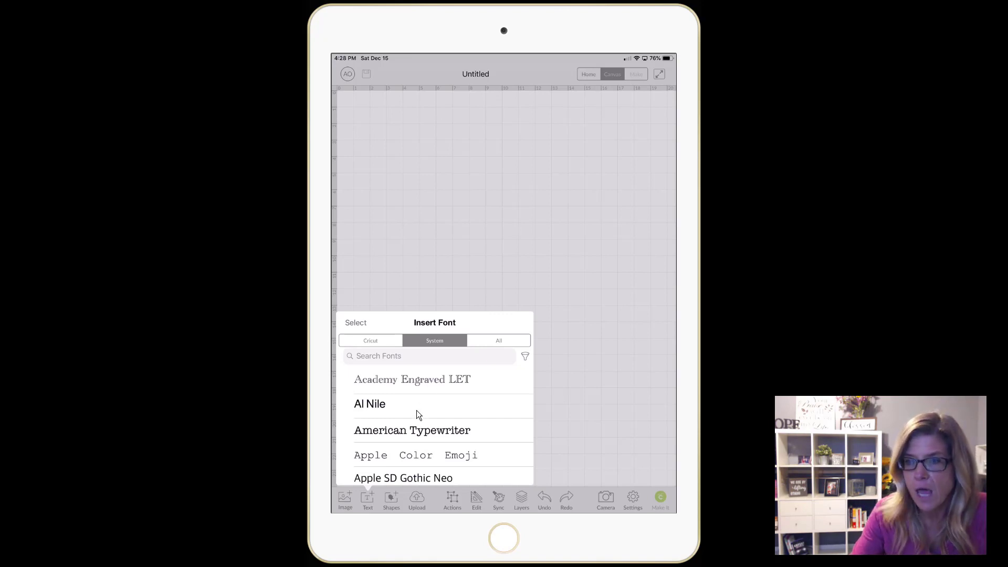
scroll(417, 411, "down", 8)
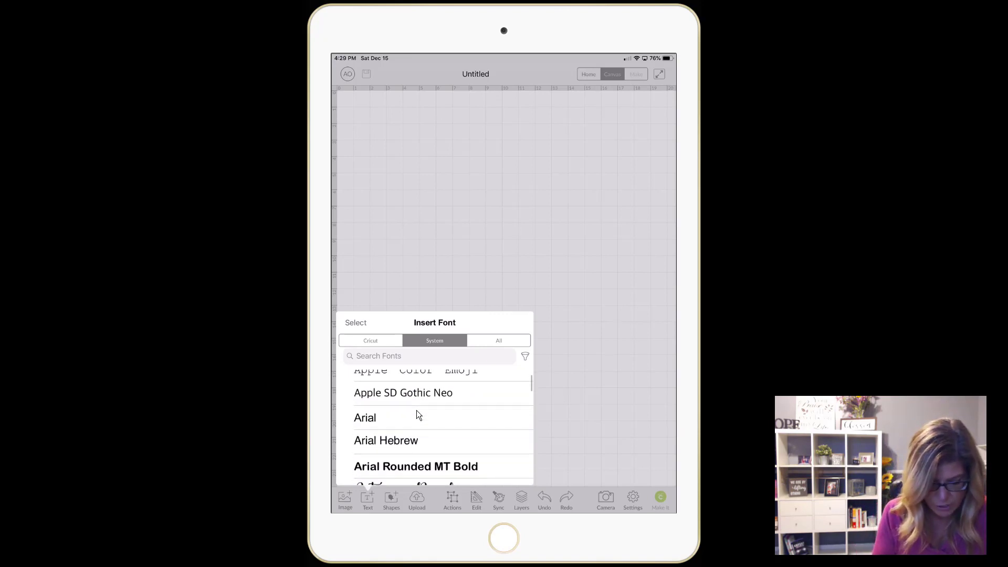
scroll(417, 410, "up", 1)
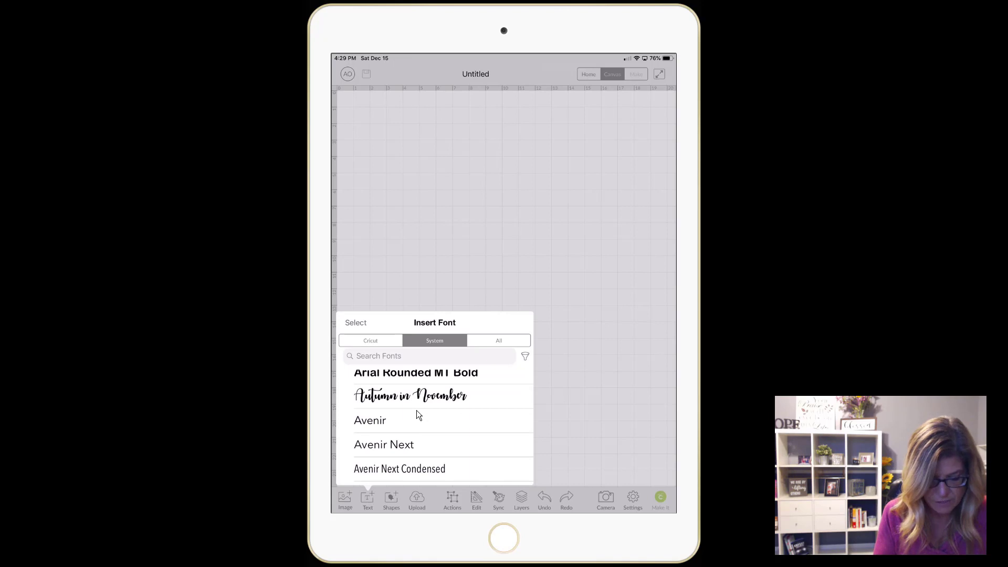
left_click(417, 411)
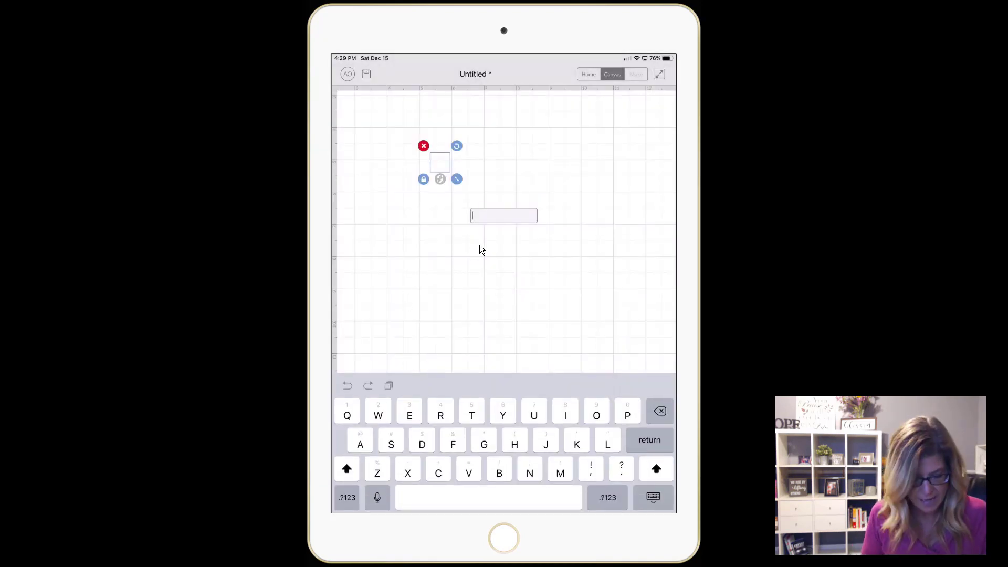
- Type 'Audrey' into the text box and finish editing
type("Audrey")
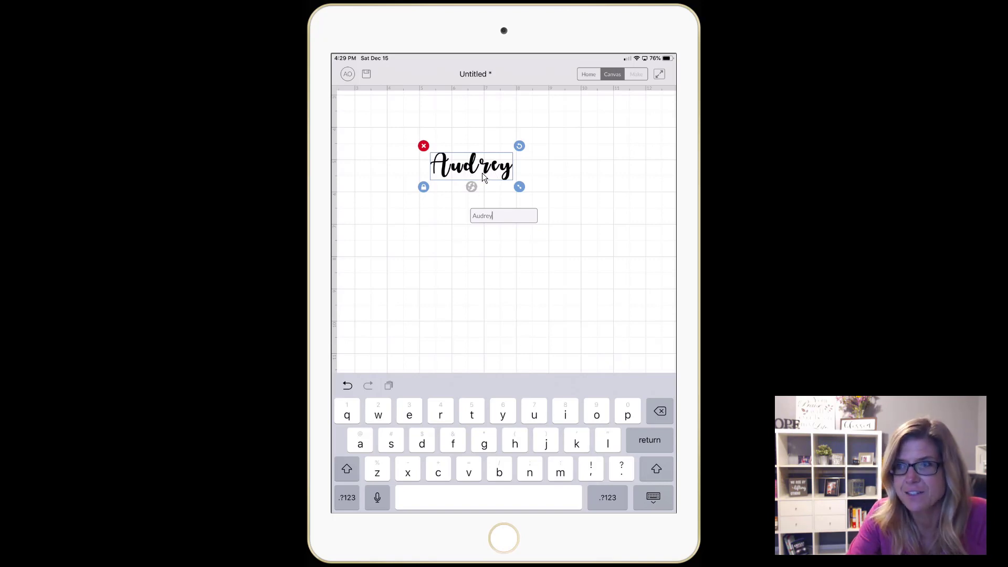
key("Return")
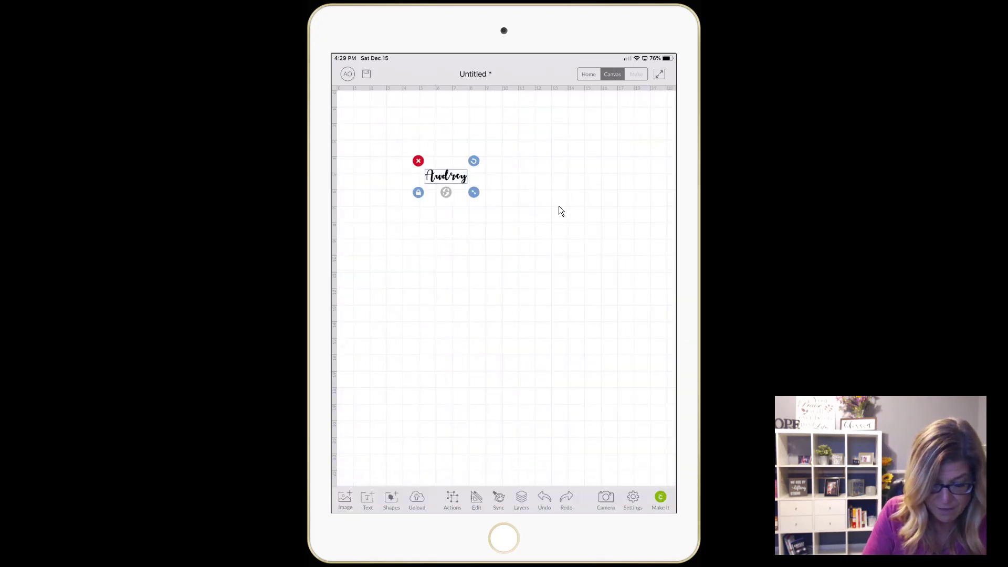
- Enlarge the Audrey text to 19.71 x 6.56 in, positioned near the top-left
left_click_drag(474, 192, 665, 256)
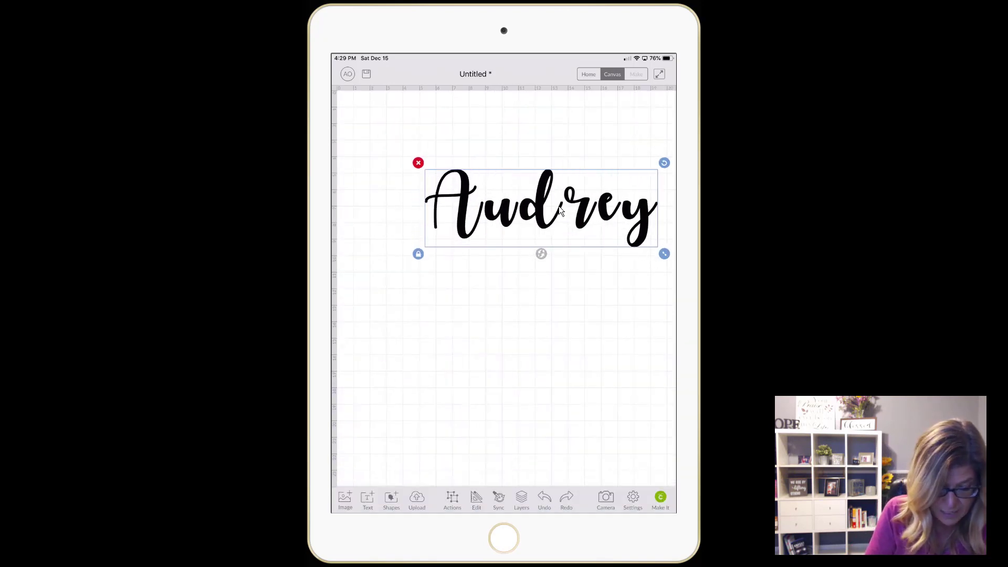
left_click_drag(559, 206, 473, 181)
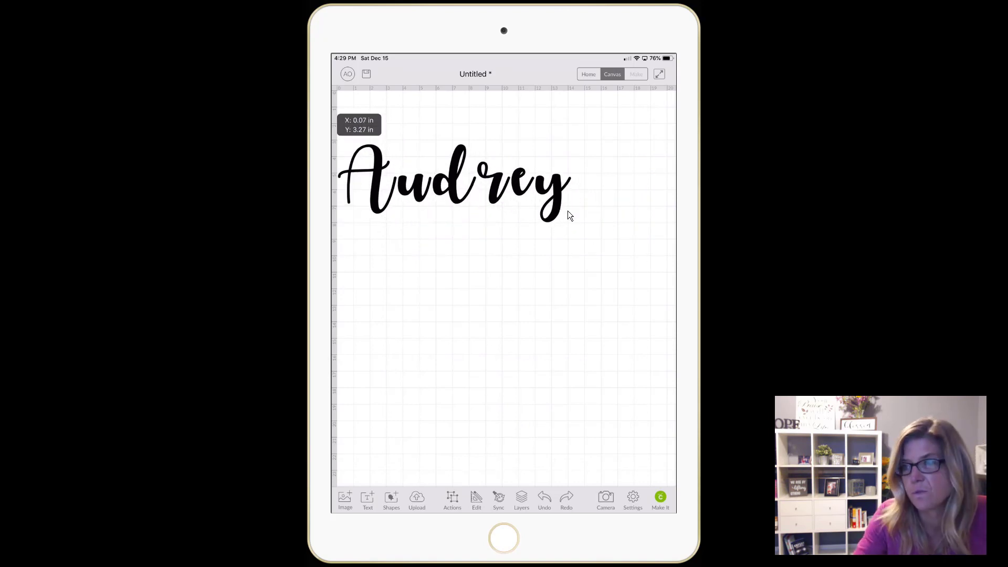
left_click_drag(574, 225, 670, 260)
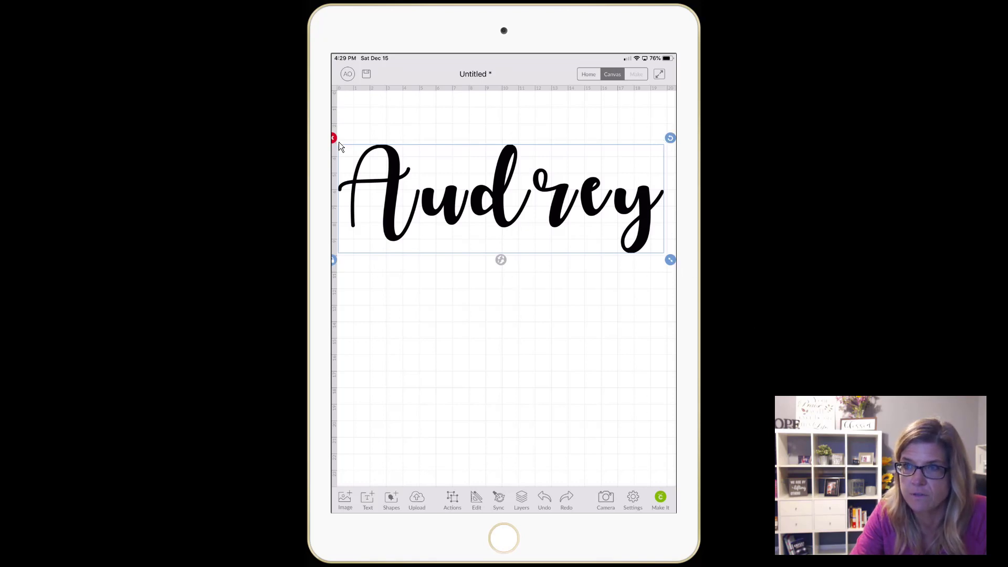
- Lower Audrey's Letter Space to -24.9, tightening it to 17.5 x 6.6 in
left_click(481, 502)
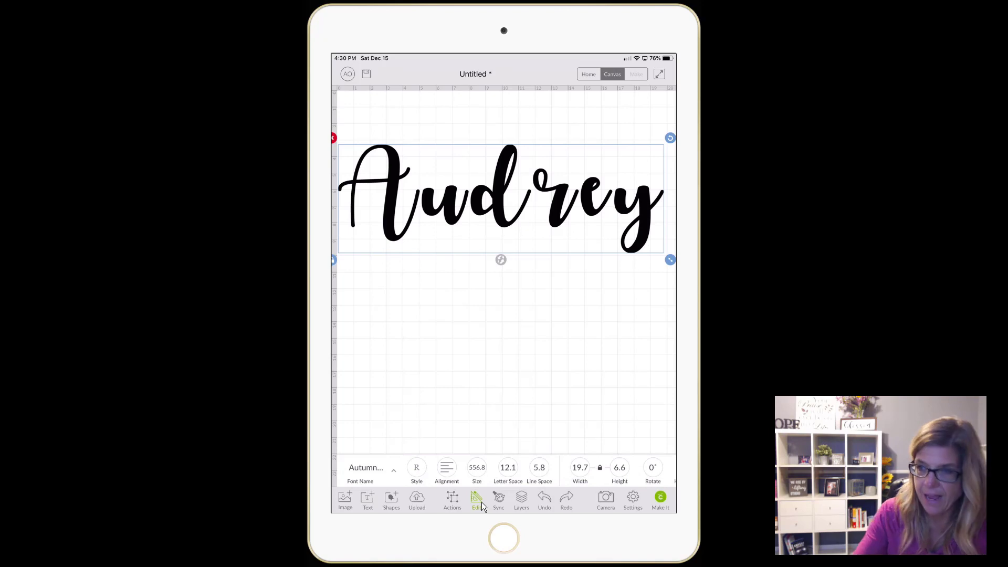
left_click(508, 469)
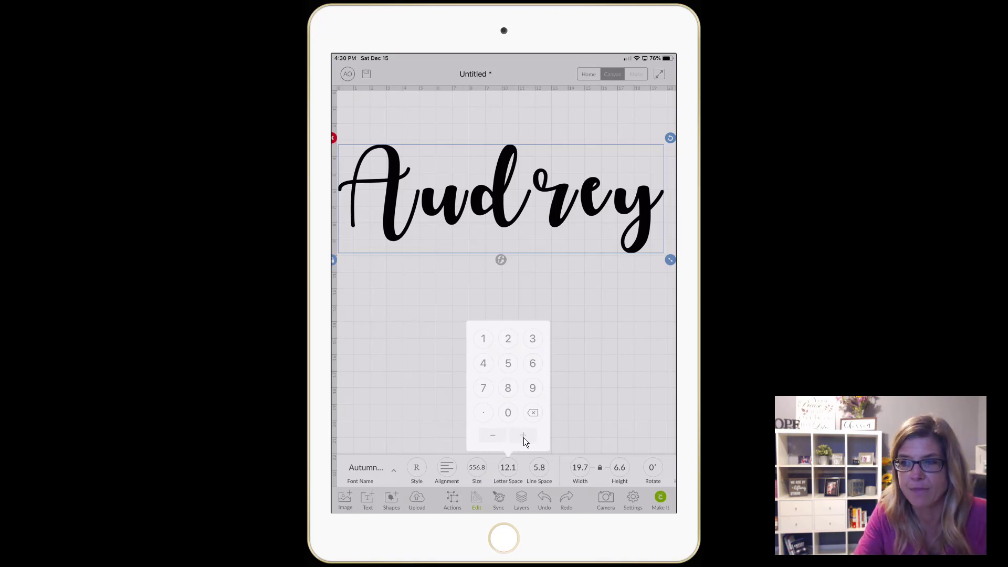
left_click(492, 435)
left_click(492, 435)
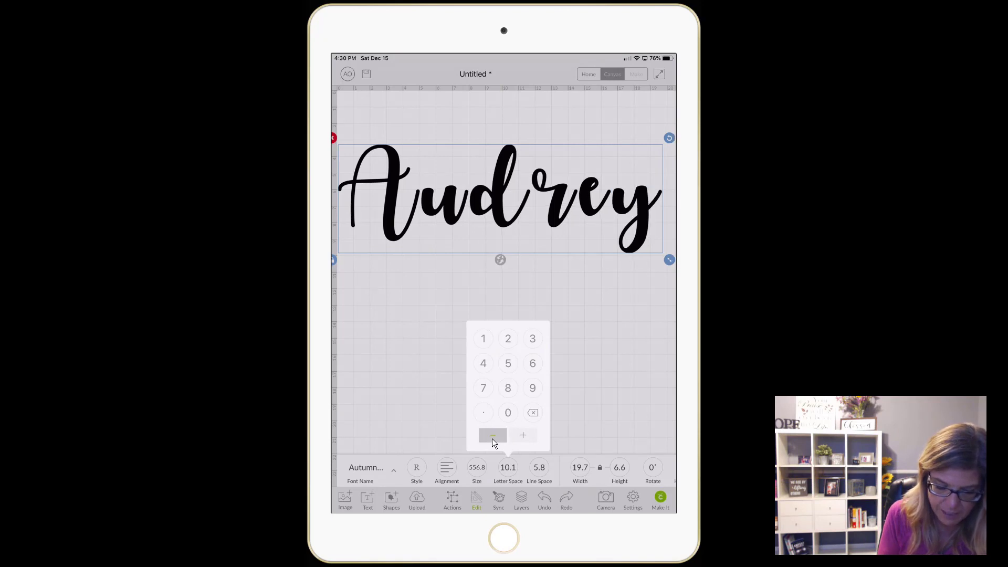
left_click(493, 435)
left_click(493, 435)
left_click(492, 435)
left_click(492, 439)
left_click(493, 439)
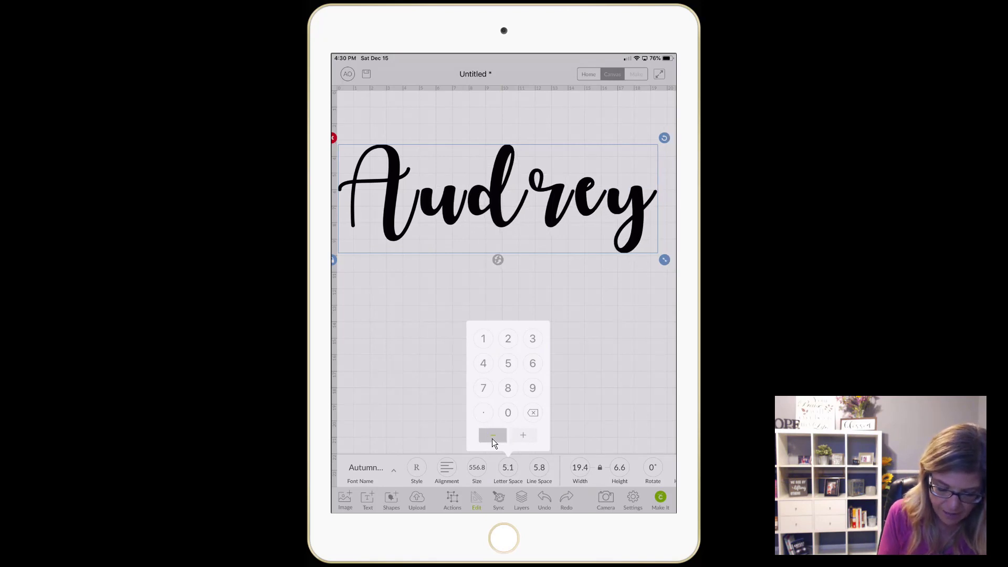
left_click(492, 439)
left_click(493, 439)
left_click(492, 439)
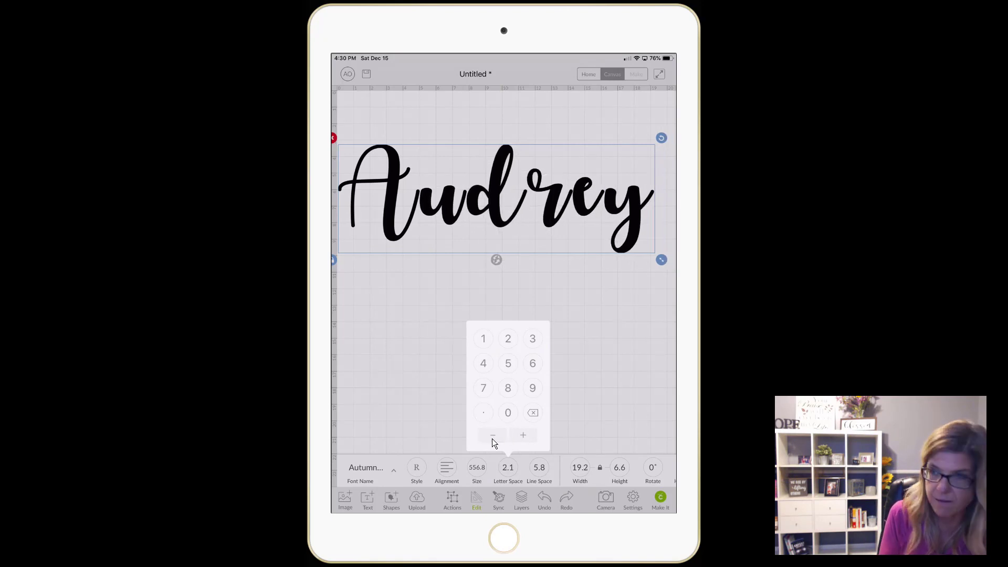
left_click(493, 439)
left_click(492, 440)
left_click(492, 439)
left_click(493, 440)
left_click(493, 439)
left_click(493, 439)
left_click(492, 439)
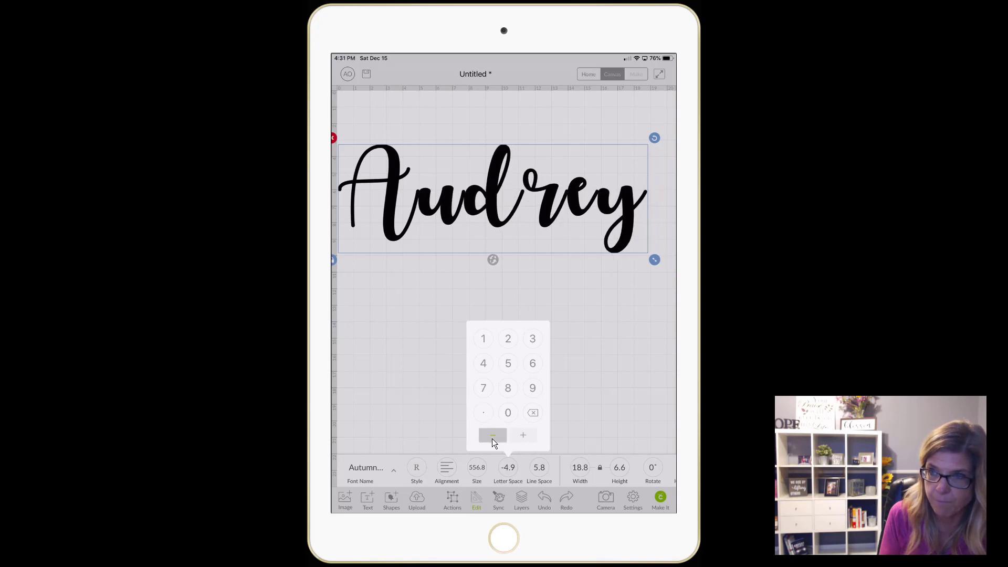
left_click(492, 439)
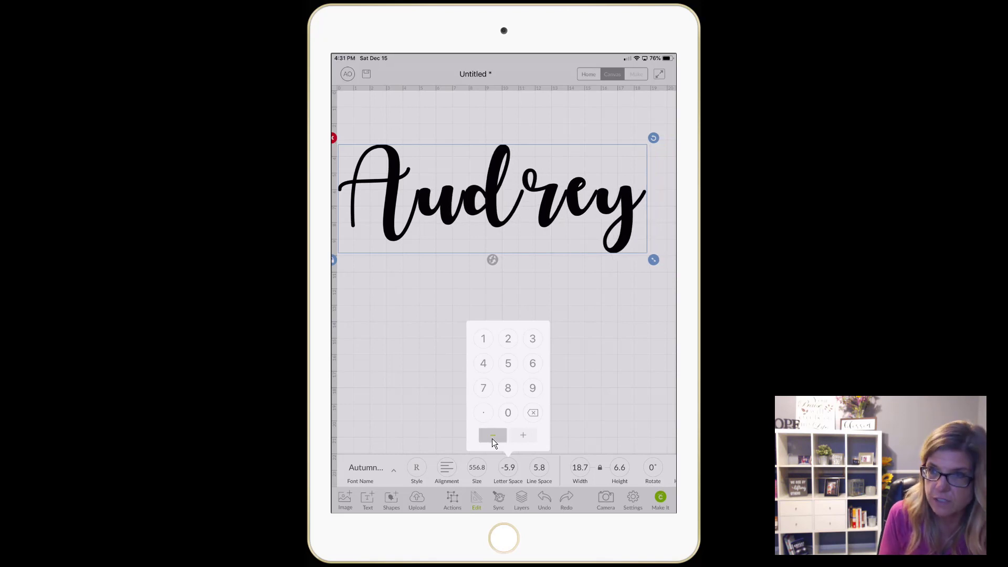
left_click(493, 439)
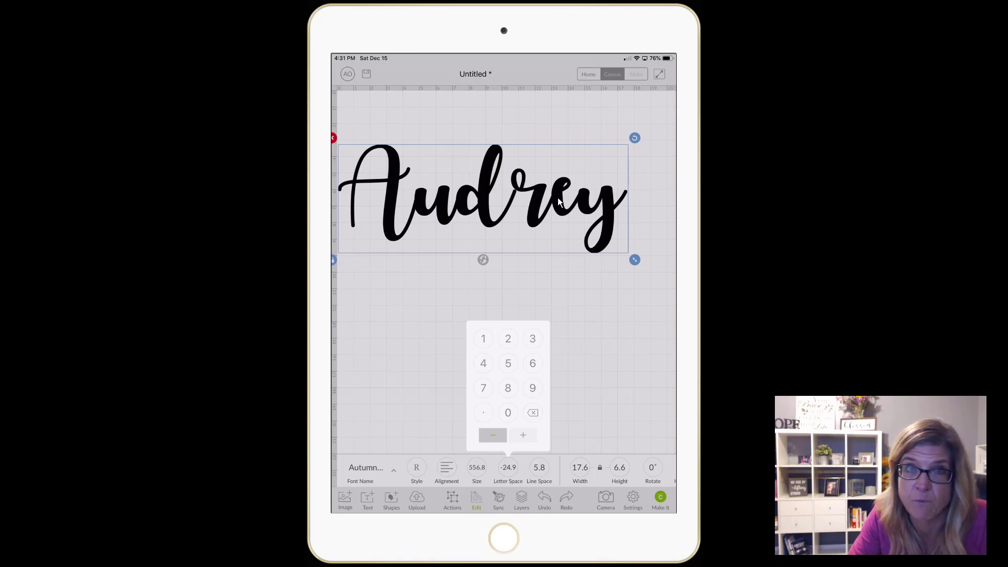
left_click(629, 296)
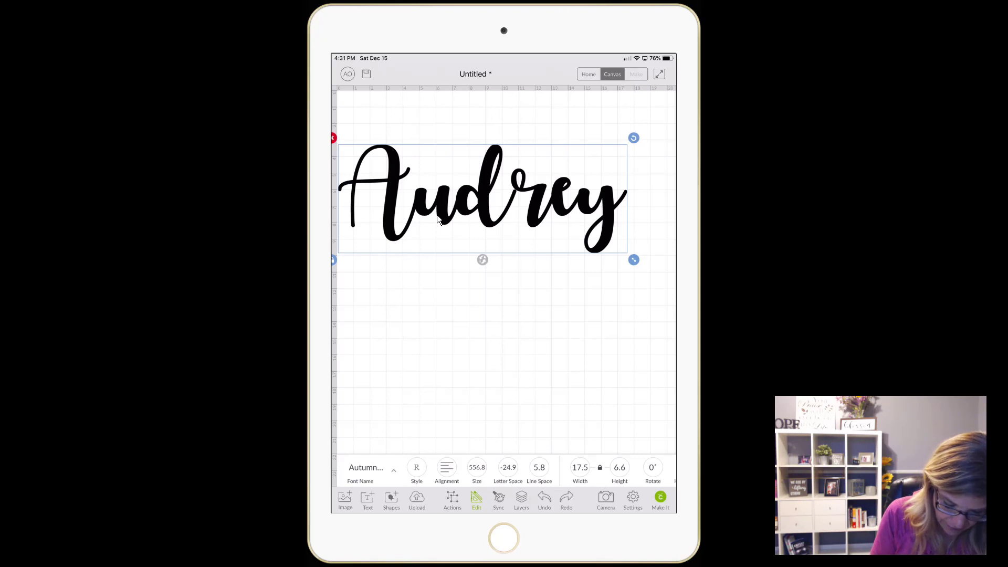
- Ungroup Audrey into separate letter shapes and deselect them
left_click(452, 497)
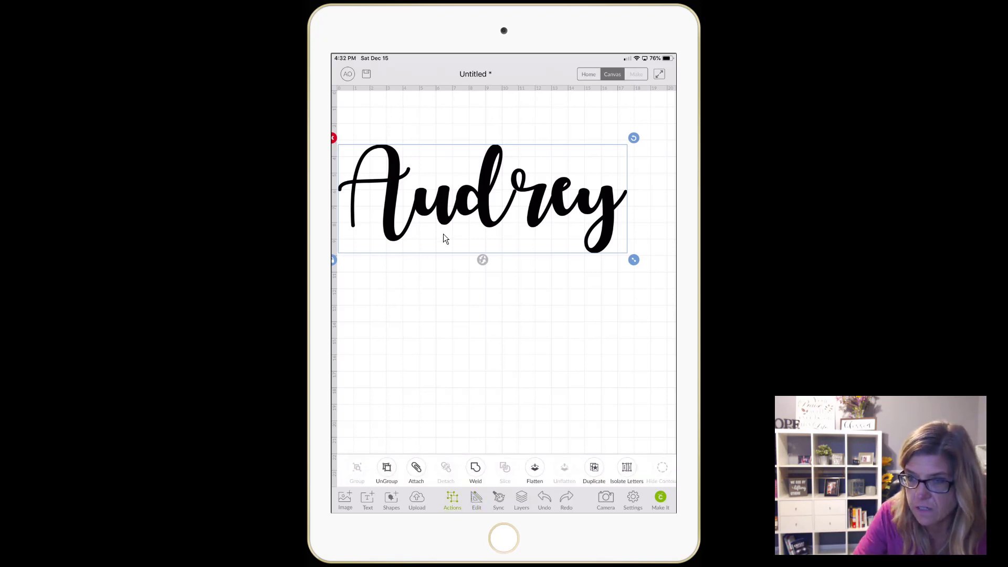
left_click(387, 468)
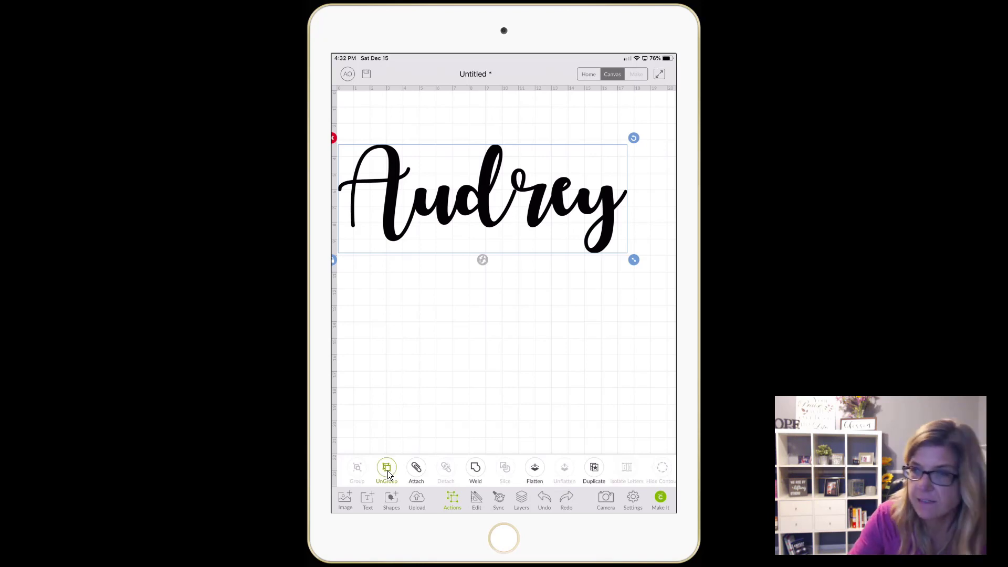
left_click(467, 209)
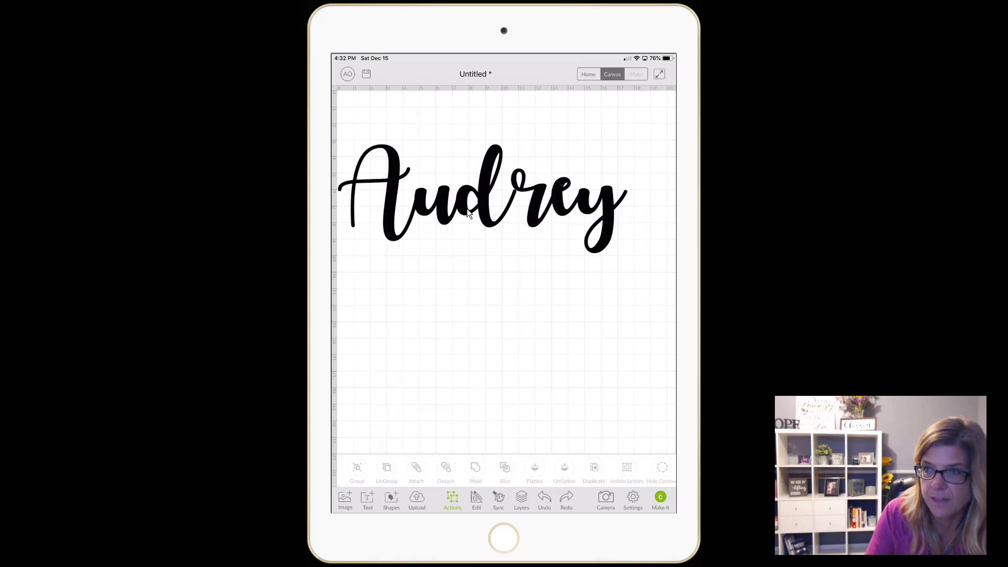
- Select the r alone and nudge it left to X 10.26, closer to the d
left_click(468, 209)
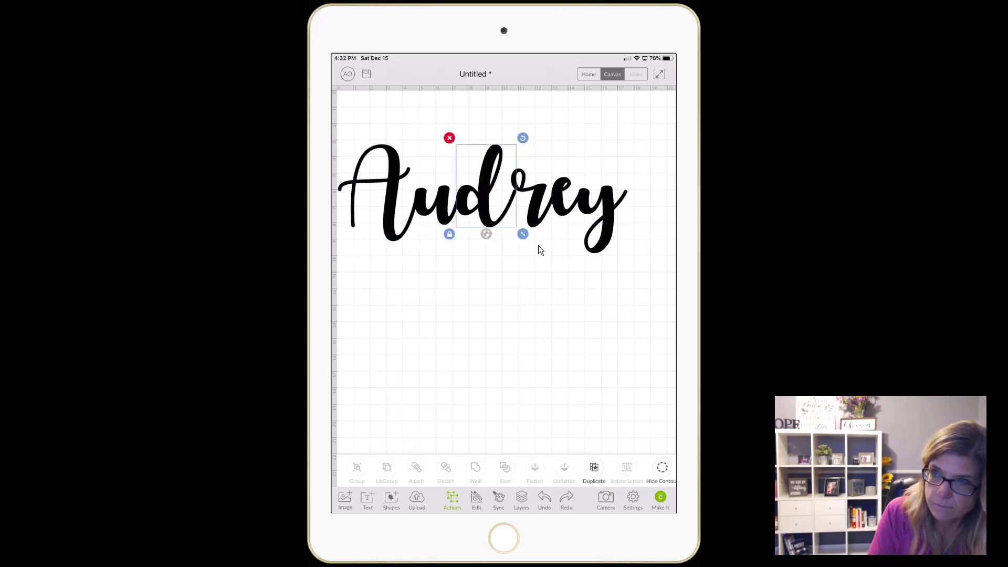
left_click(602, 221)
left_click(532, 210)
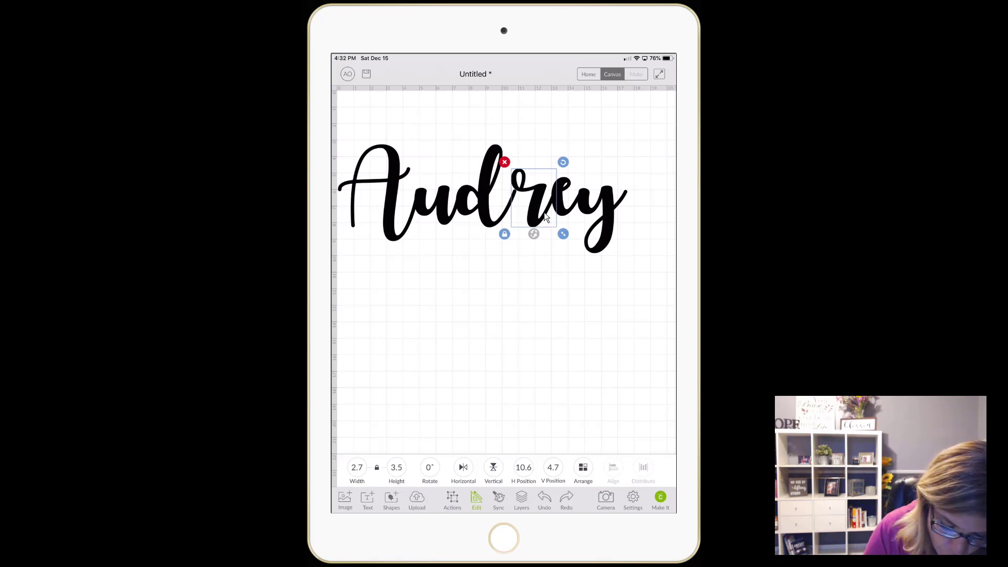
left_click_drag(544, 213, 545, 212)
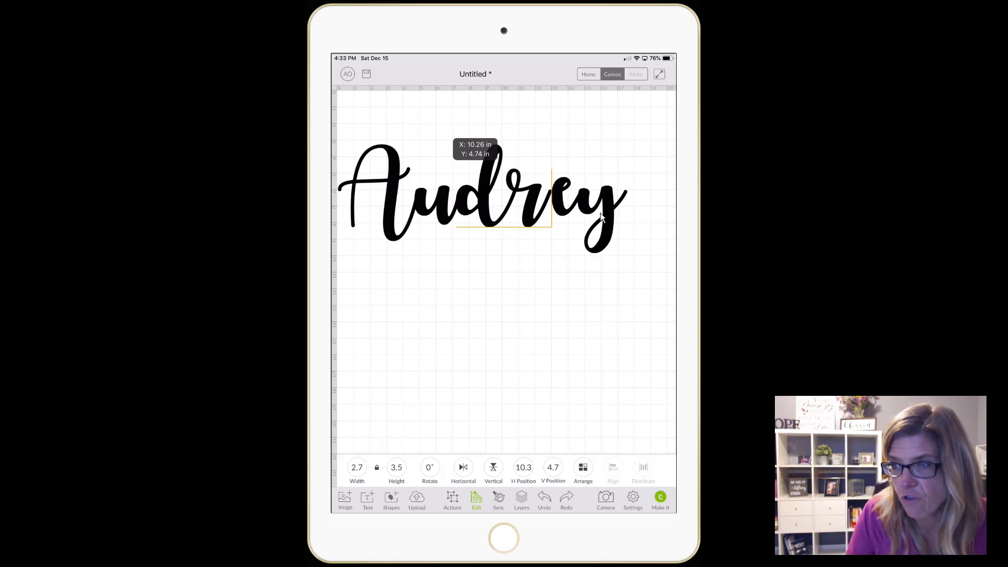
- Select the e and y together and shift them left to X 12.8, nearer the r
left_click(621, 239)
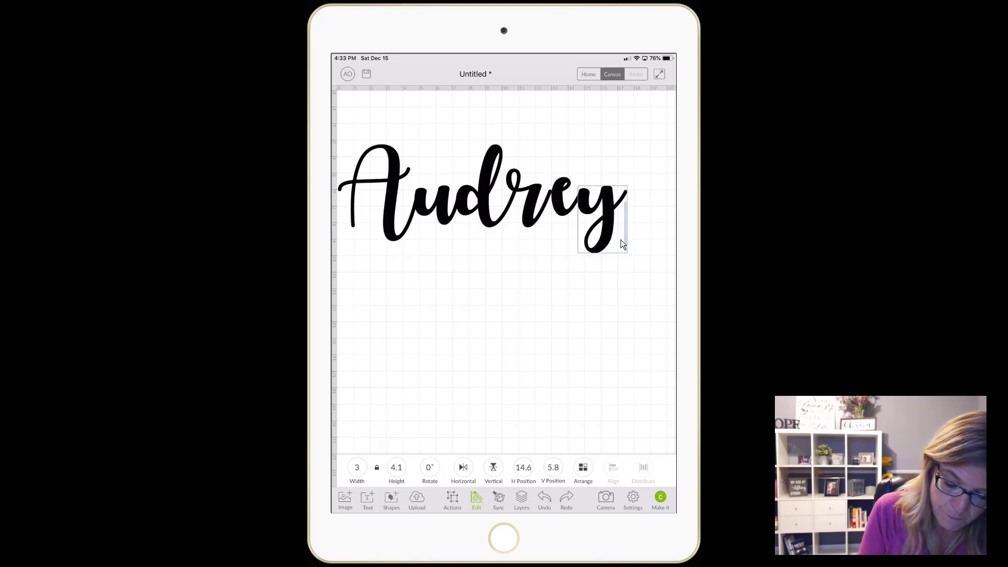
left_click(621, 240)
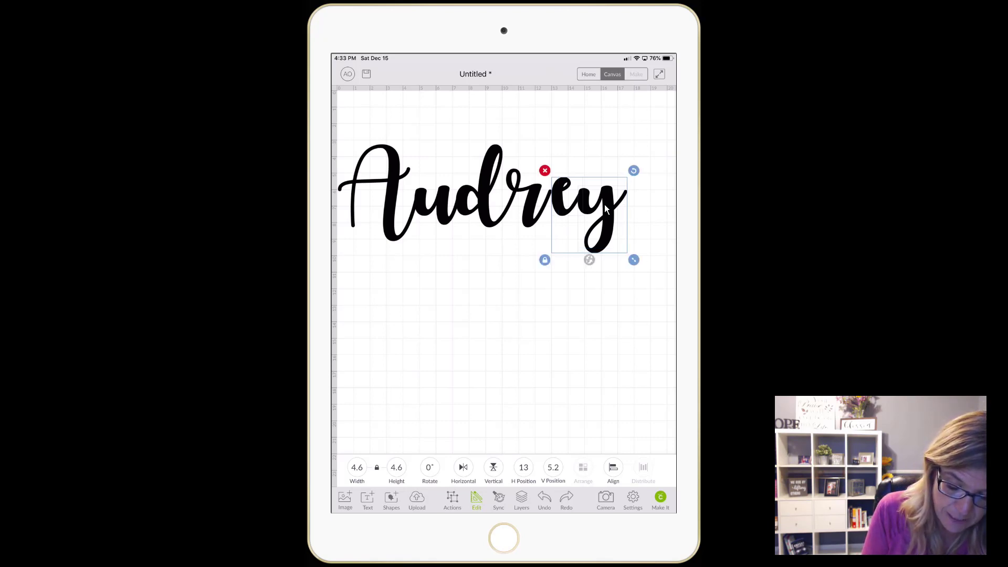
left_click_drag(604, 204, 604, 204)
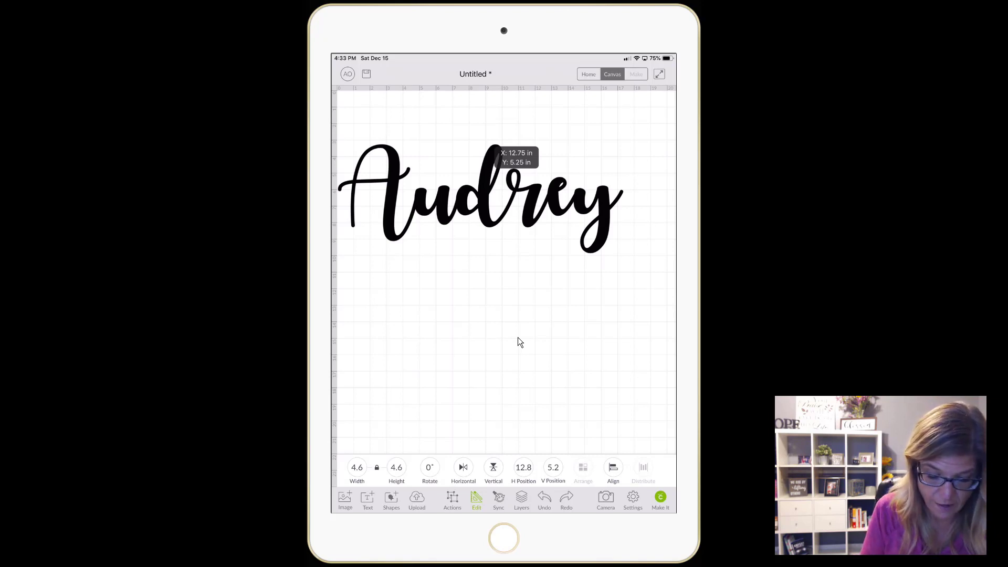
left_click_drag(604, 204, 604, 204)
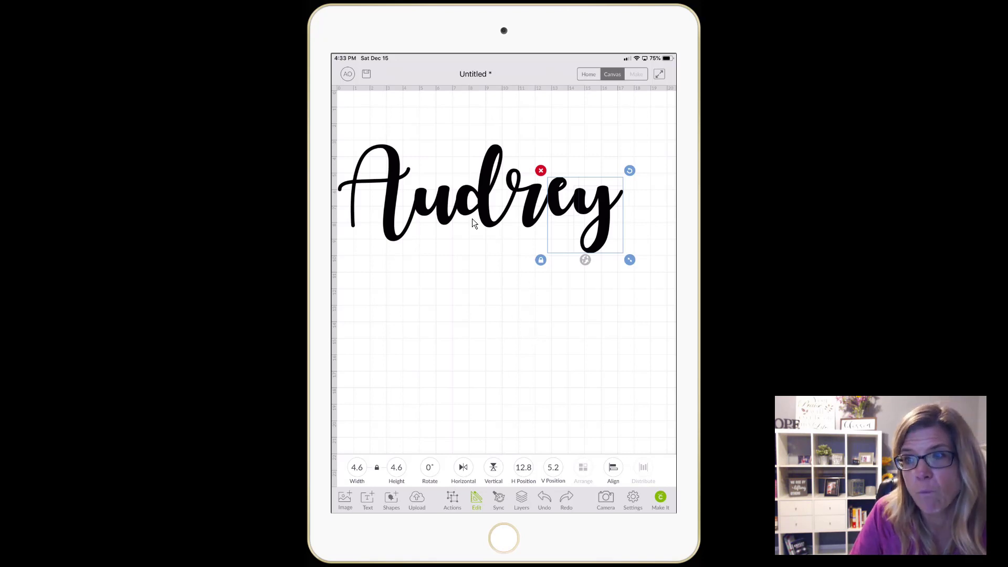
left_click(365, 216)
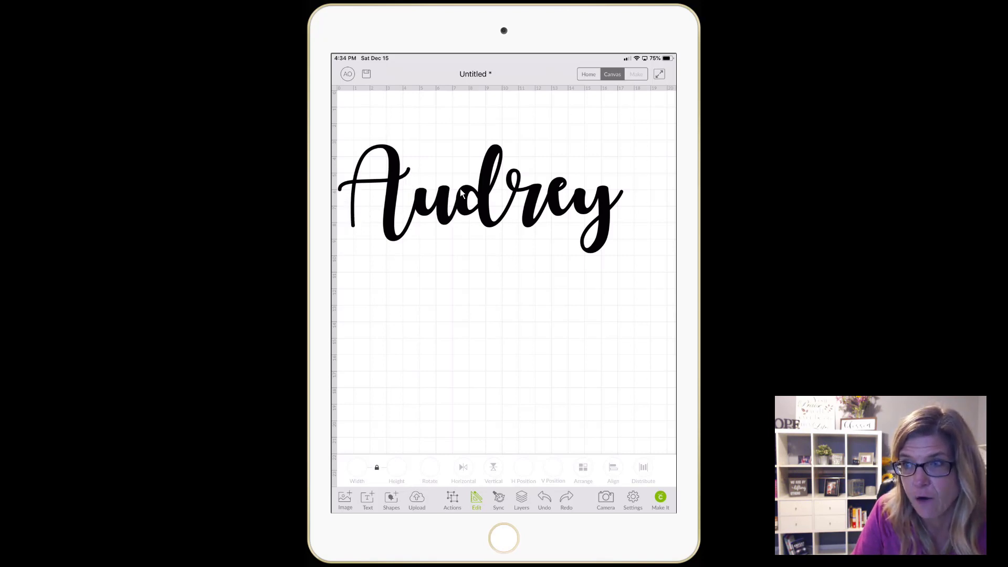
- Box-select every letter of Audrey, a 17.3 x 6.6 in selection
left_click(621, 248)
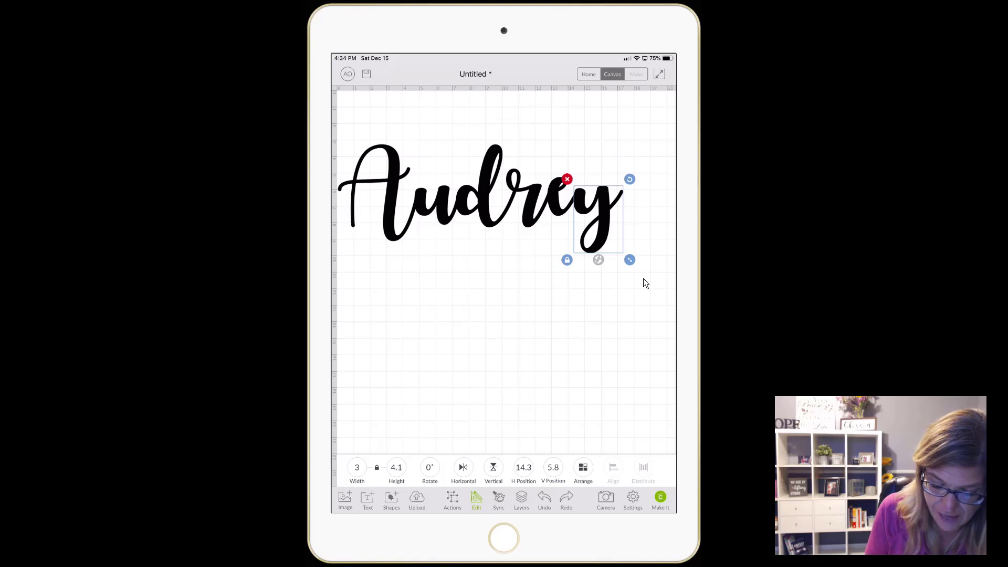
left_click_drag(645, 267, 376, 153)
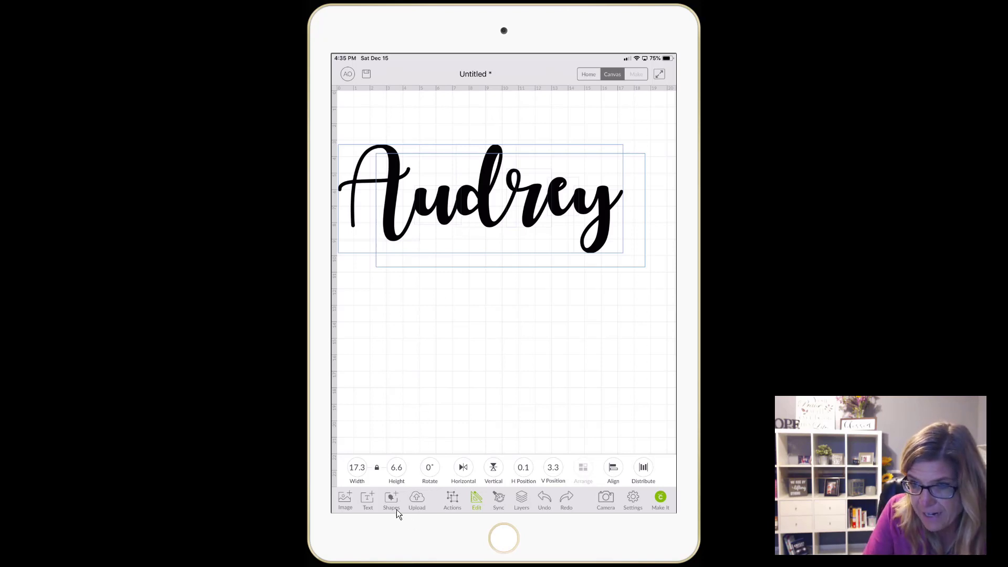
- Weld the selected letters into one shape and shift it slightly right
left_click(452, 510)
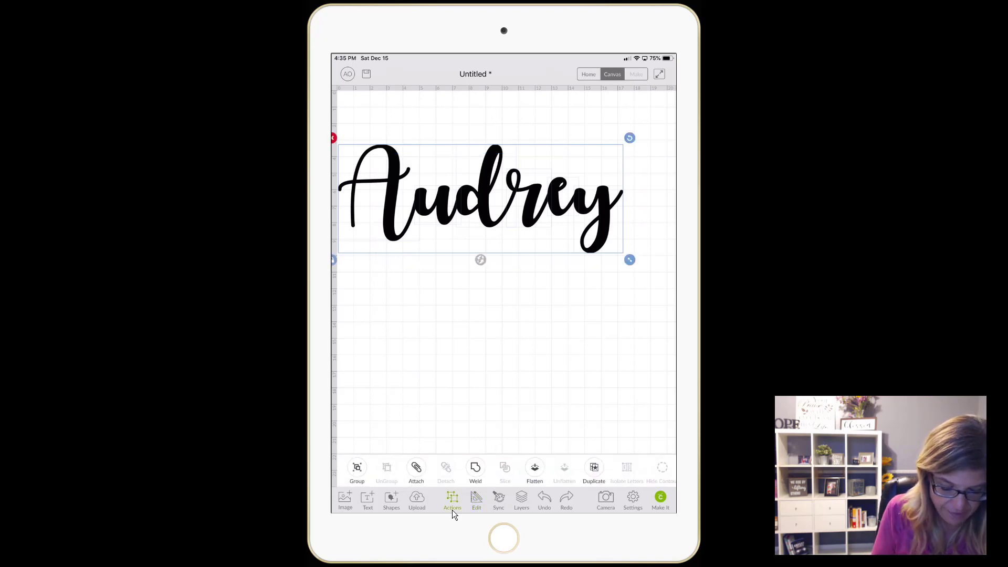
left_click(481, 476)
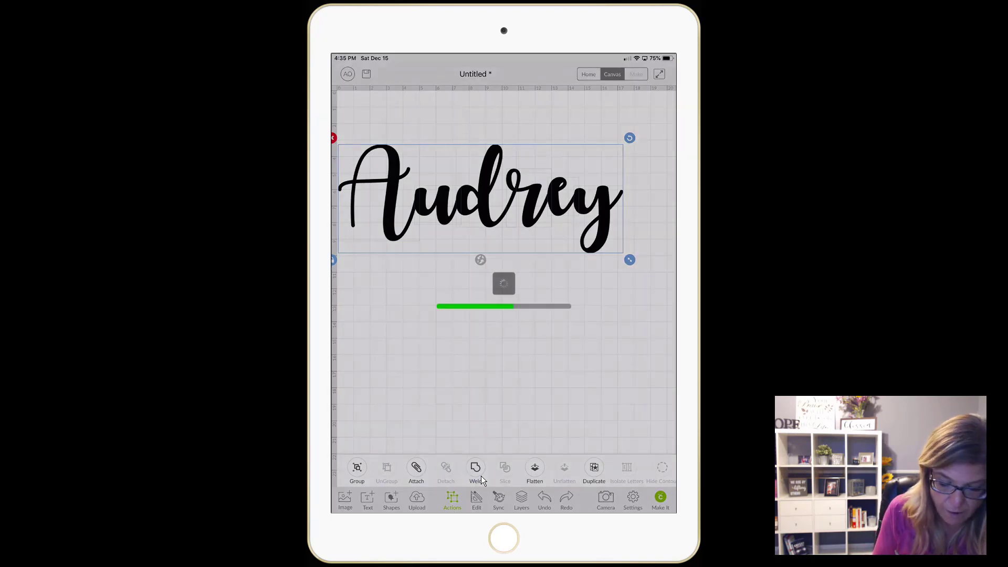
left_click_drag(457, 254, 486, 250)
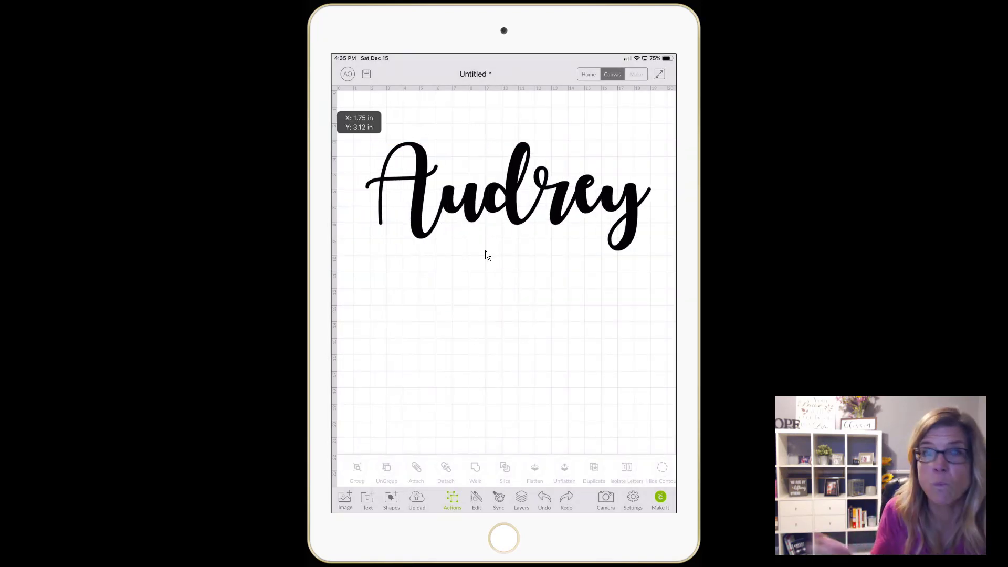